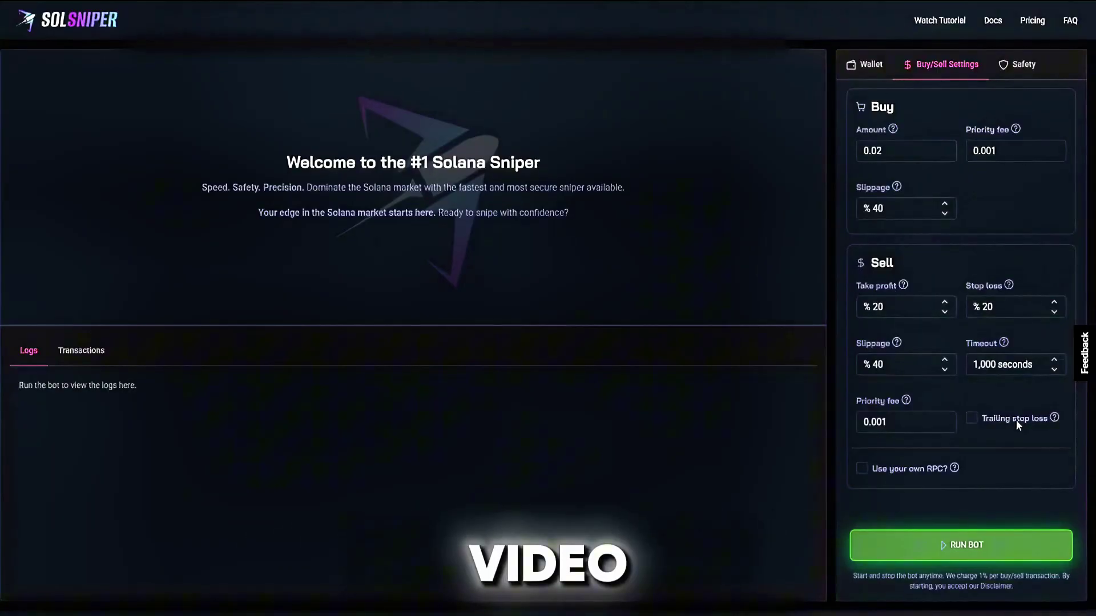
Start the bot with RUN BOT so the Logs pane lists new token launch events.
{"action": "left_click", "coordinate": [1019, 64]}
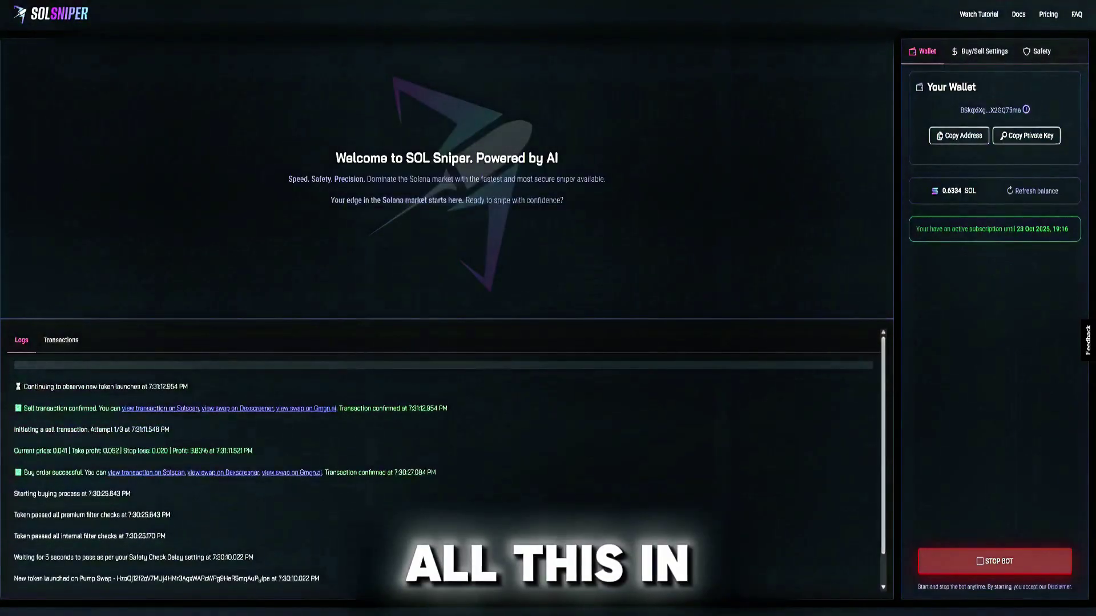
{"action": "scroll", "coordinate": [404, 411], "scroll_direction": "down", "scroll_amount": 1}
{"action": "scroll", "coordinate": [403, 410], "scroll_direction": "down", "scroll_amount": 1}
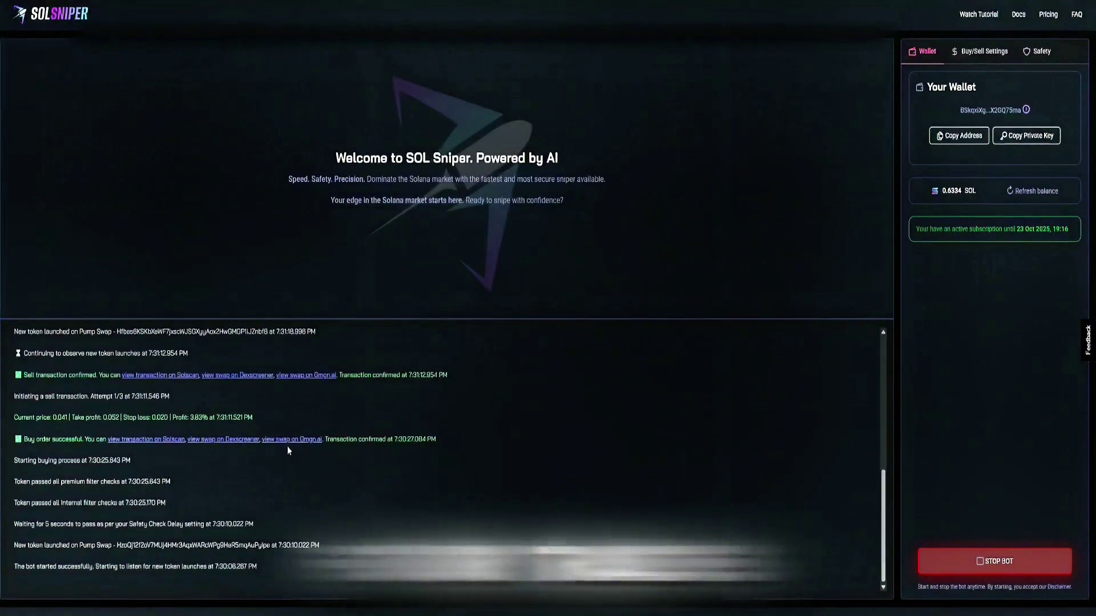
{"action": "scroll", "coordinate": [287, 450], "scroll_direction": "up", "scroll_amount": 3}
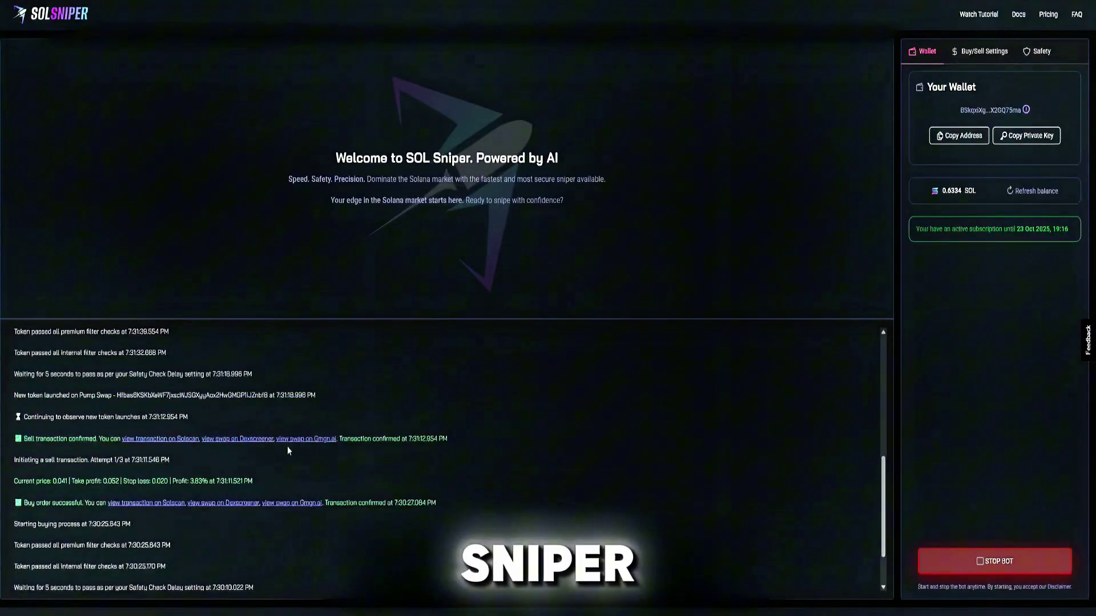
Switch the right panel from wallet details to the Safety filters (bundled max 20%, check period 5 s).
{"action": "left_click", "coordinate": [1035, 50]}
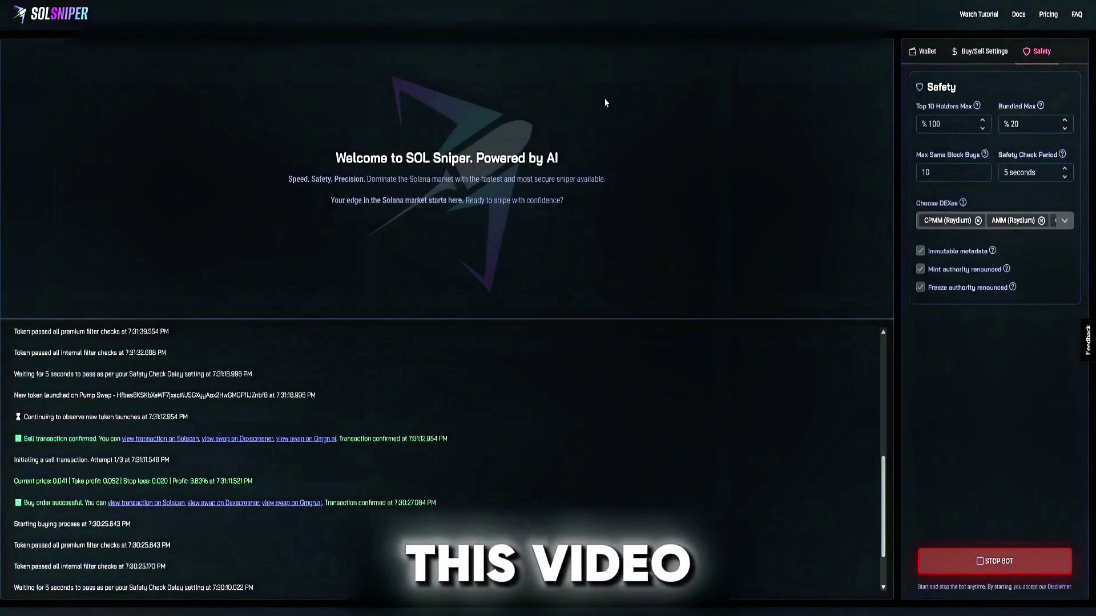